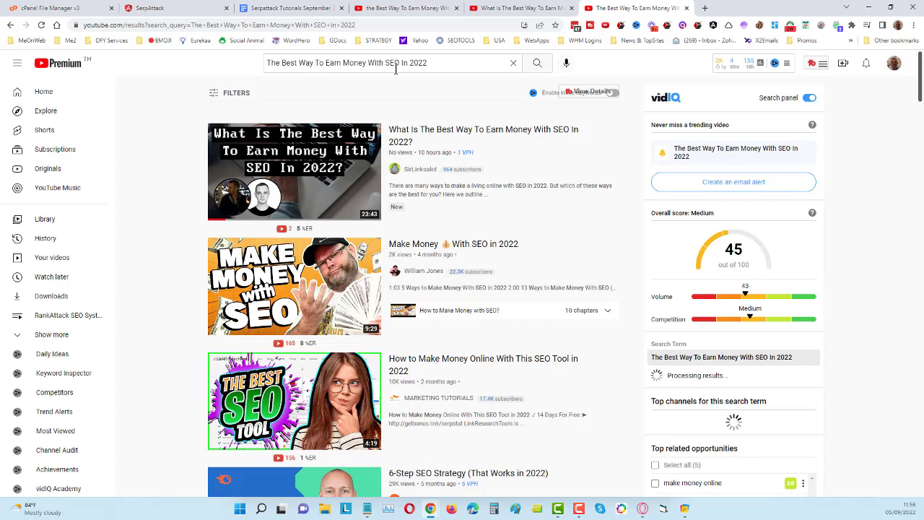
- Shorten the YouTube search phrase to "Earn Money With SEO In 2022" and run the search
click(429, 63)
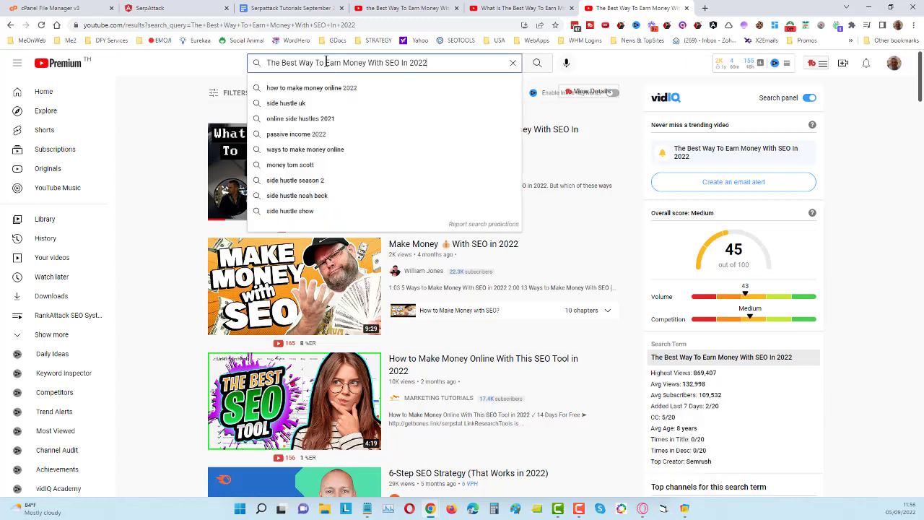
drag(326, 63, 229, 66)
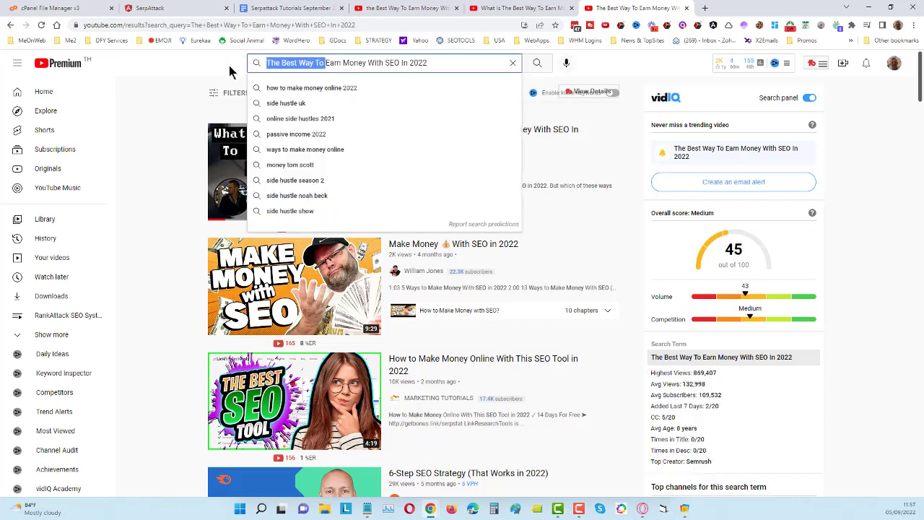
key(BackSpace)
key(Return)
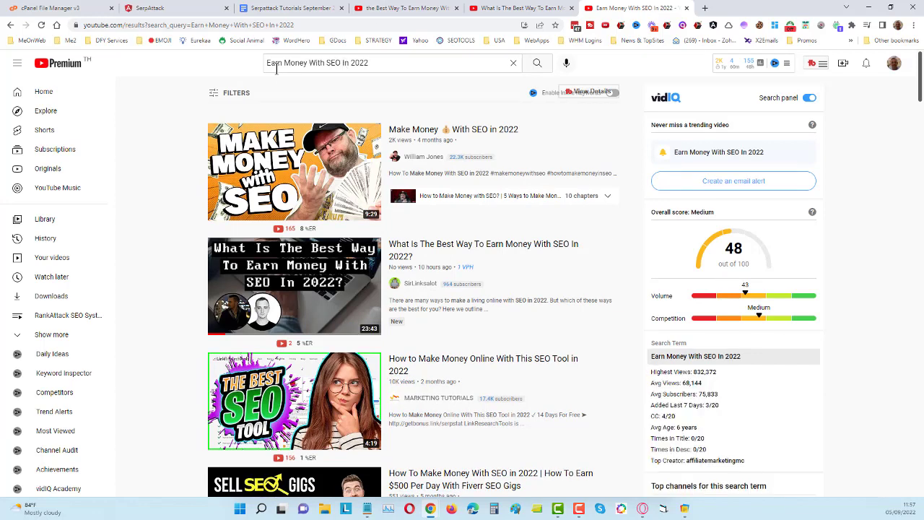
- Search YouTube for "What Is The Best to make money with SEO 2022"
click(378, 63)
text(What Is The Best Way To Earn Money With SEO In 2022)
key(Return)
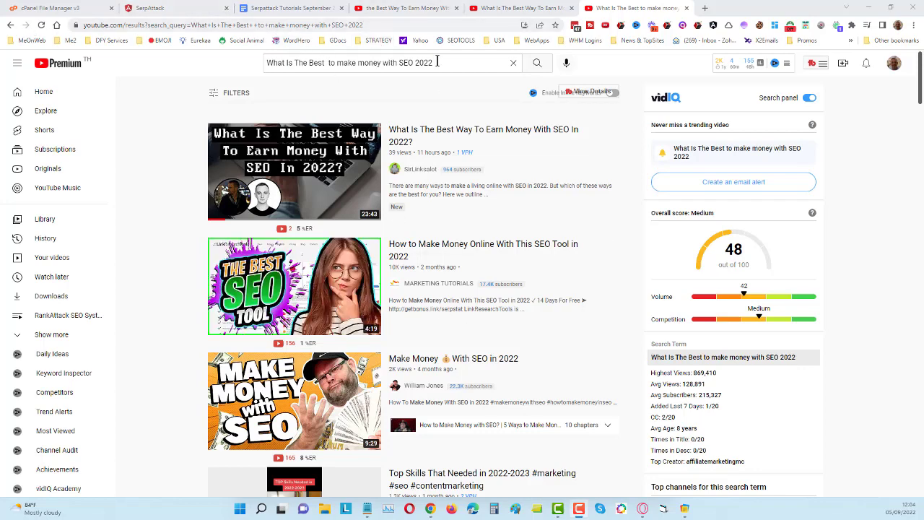
- Copy the YouTube search phrase into the keywords of the new project in SerpAttack
drag(436, 63, 222, 65)
right_click(354, 62)
click(384, 92)
click(164, 8)
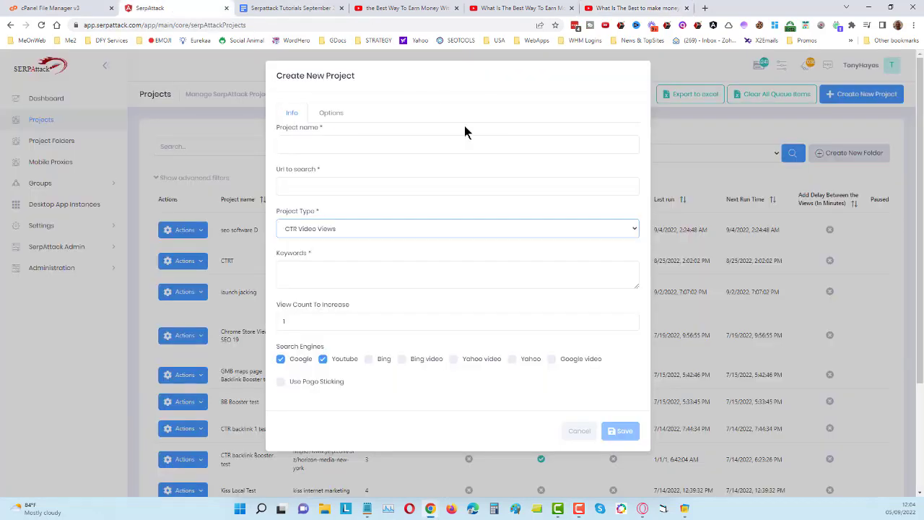
click(321, 272)
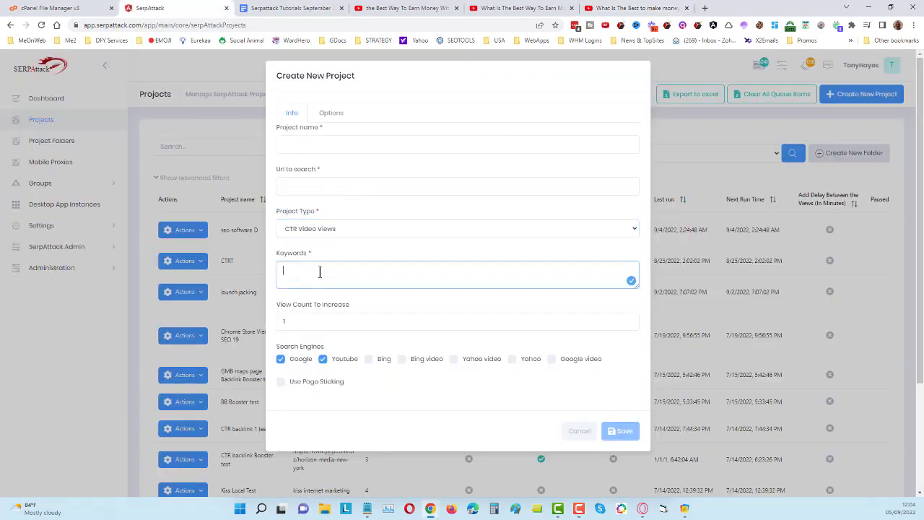
right_click(320, 274)
click(373, 349)
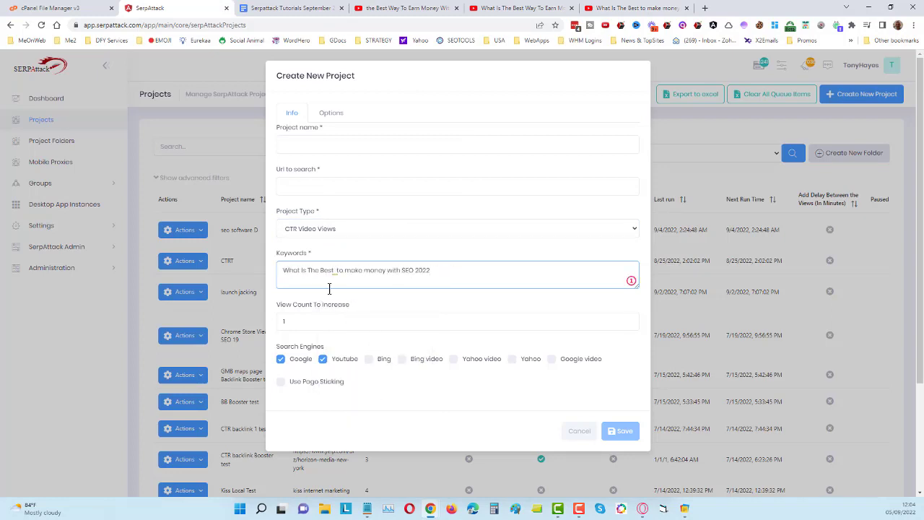
- Set the view count to increase to 5 and exclude Google, leaving only YouTube as search engine
click(629, 319)
click(629, 319)
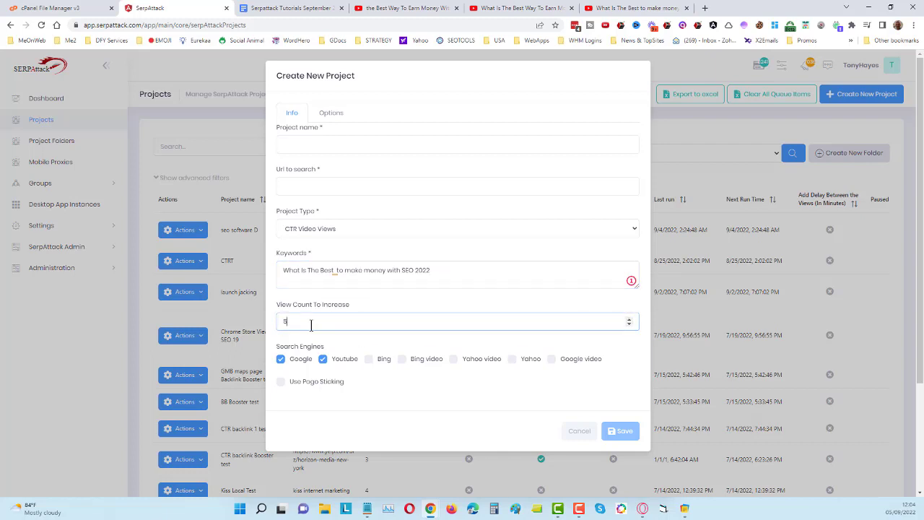
click(281, 359)
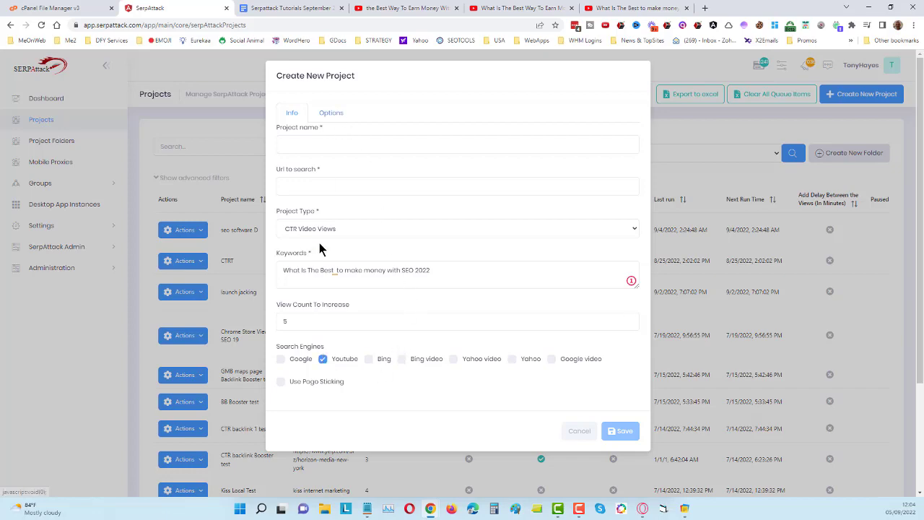
- Copy the address of the YouTube video "What Is The Best Way To Earn Money With SEO In 2022?" into the project's URL to search
click(505, 7)
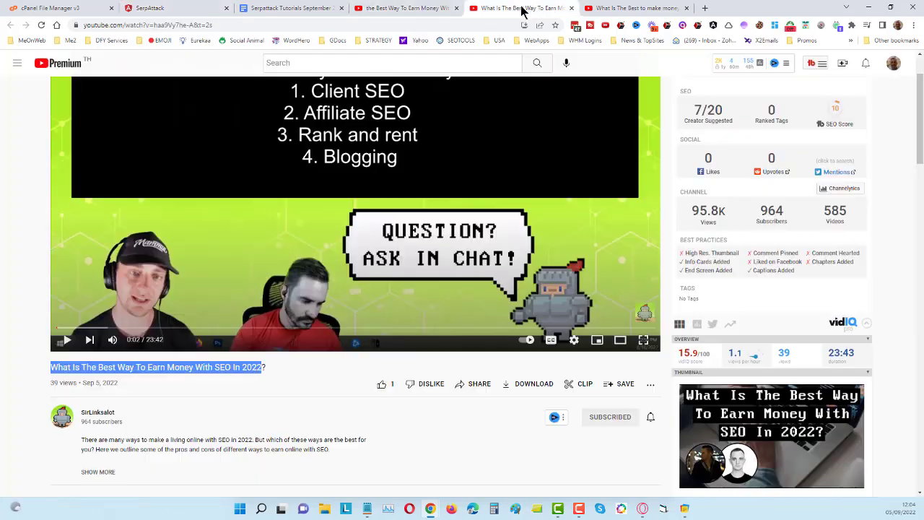
click(232, 25)
right_click(233, 26)
click(321, 83)
click(192, 9)
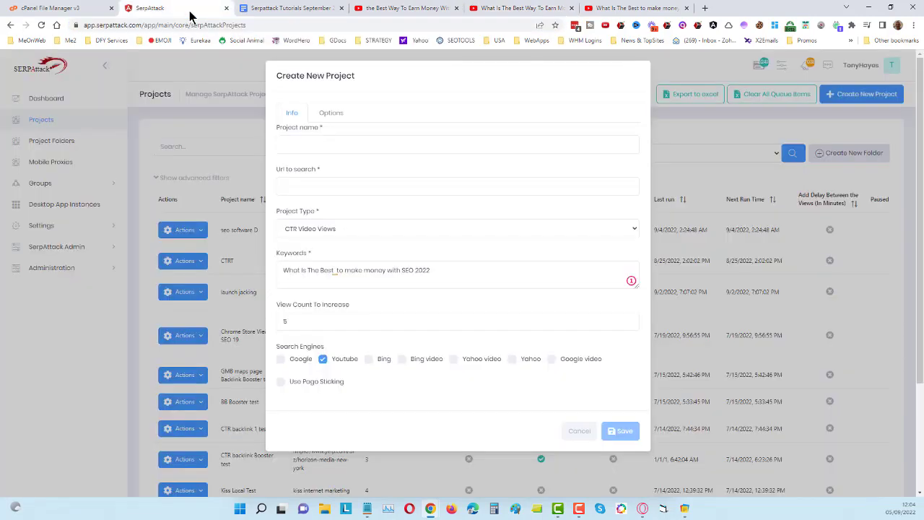
right_click(310, 189)
click(347, 265)
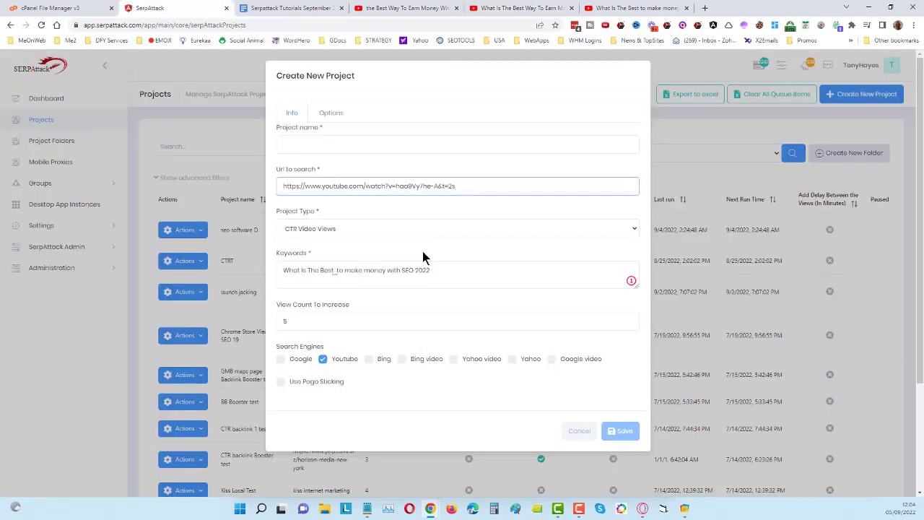
- Choose CTR Video Views as the project type and copy the keyword phrase into the project name
click(438, 230)
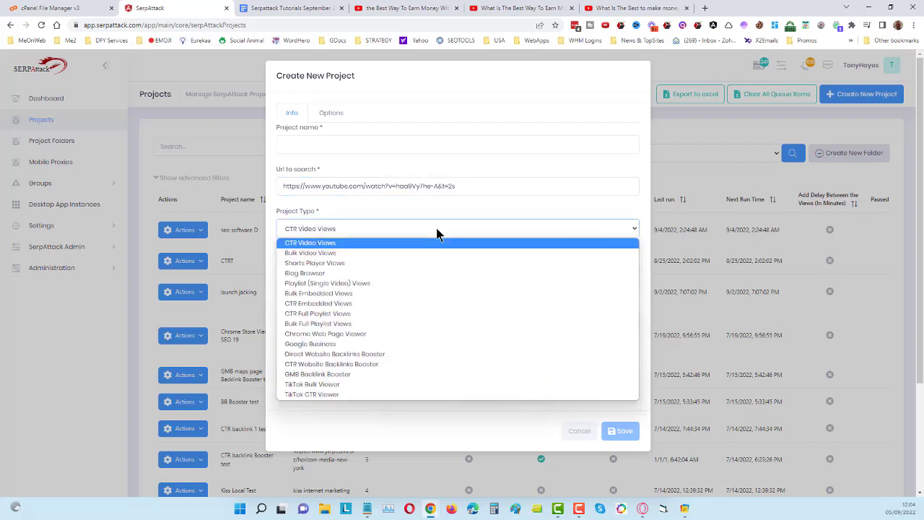
click(431, 243)
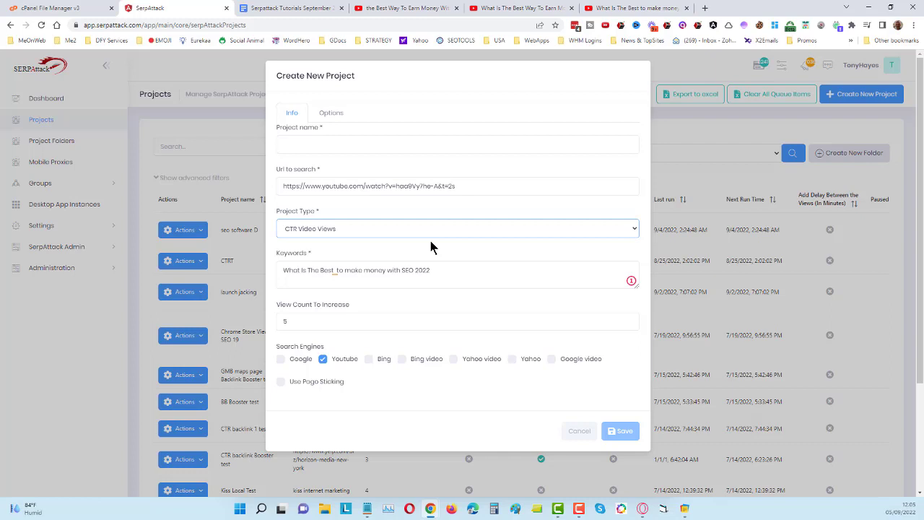
click(361, 141)
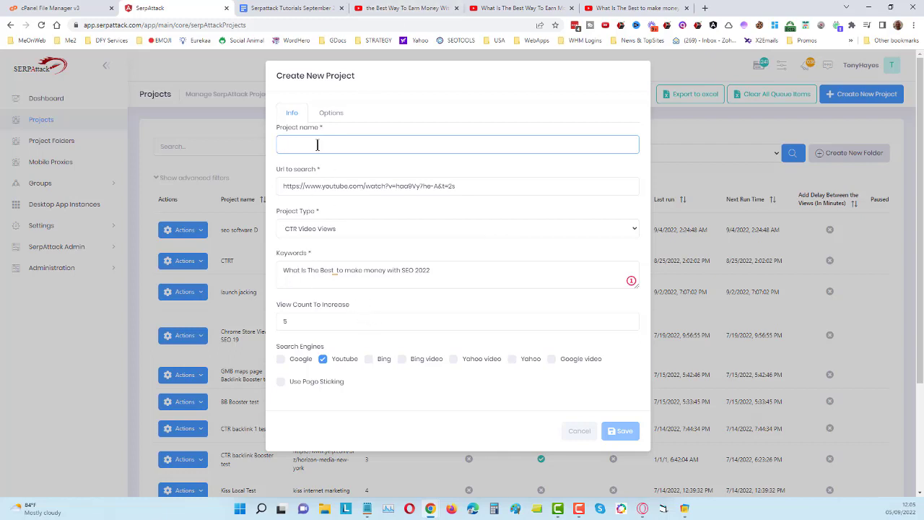
drag(437, 270, 244, 275)
right_click(301, 279)
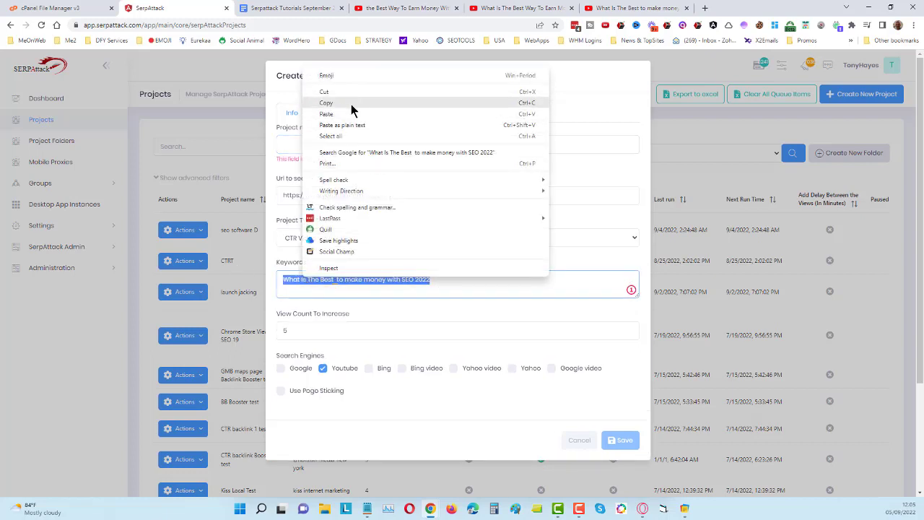
click(351, 104)
right_click(296, 148)
click(330, 193)
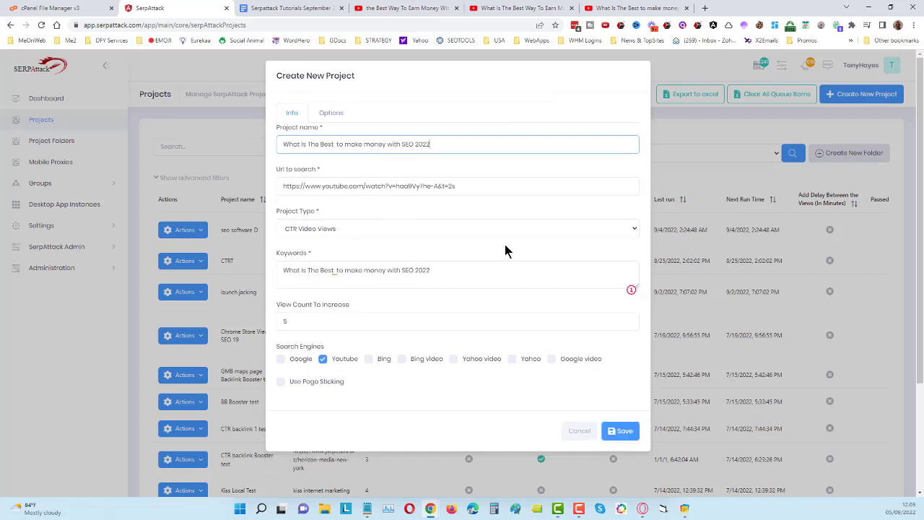
click(547, 182)
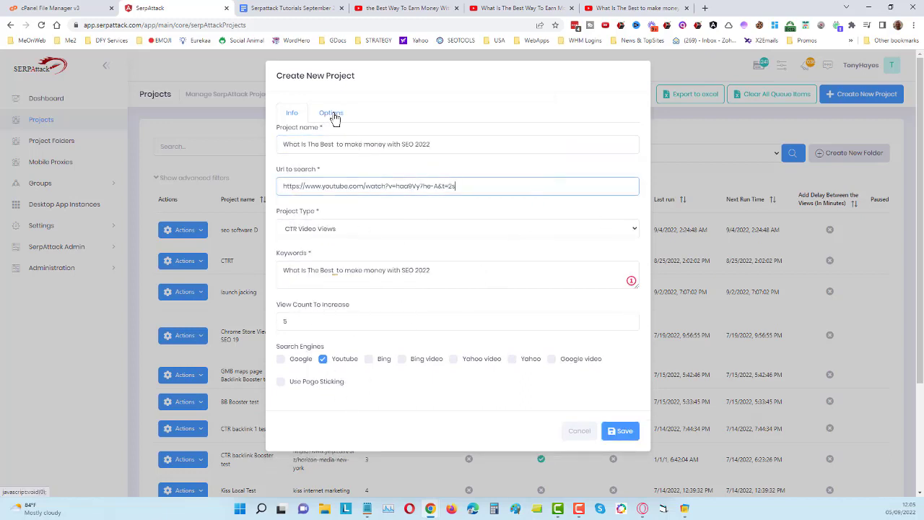
- Enable pogo sticking for the project and lower the maximum number of pogo clicks
click(281, 383)
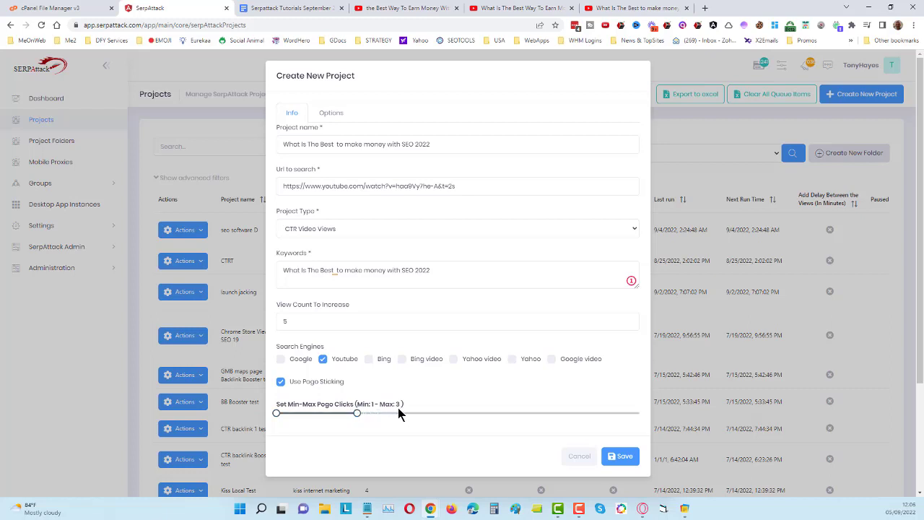
drag(357, 413, 312, 412)
- Enable the retention rate option and set the percentage of video to watch to 80% minimum and 94% maximum
click(330, 114)
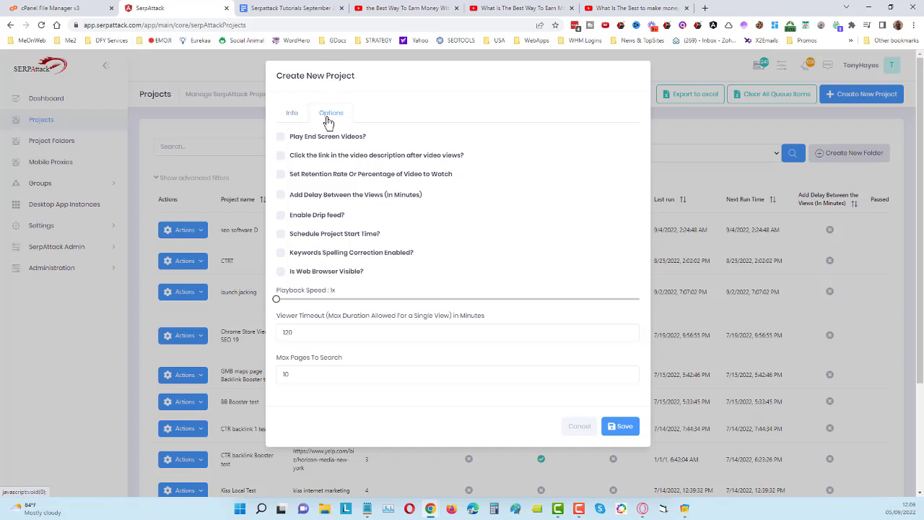
click(281, 175)
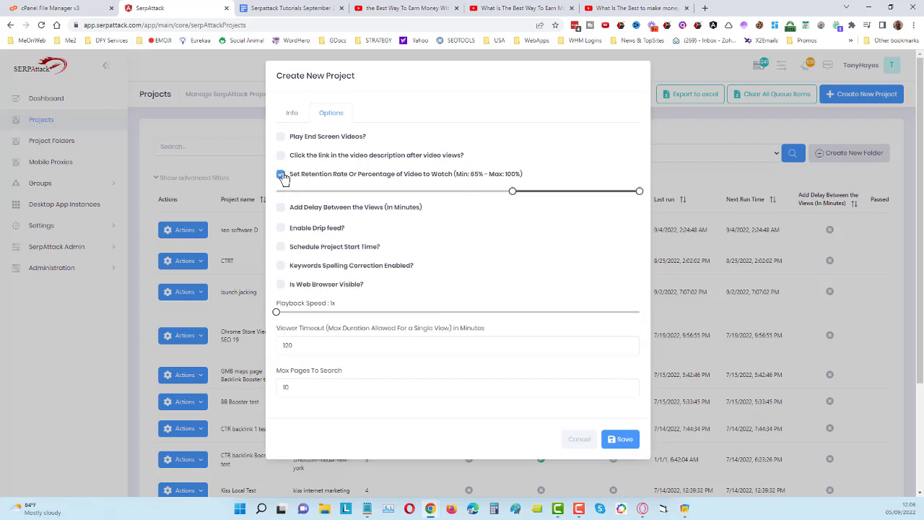
drag(639, 191, 615, 189)
drag(514, 193, 586, 200)
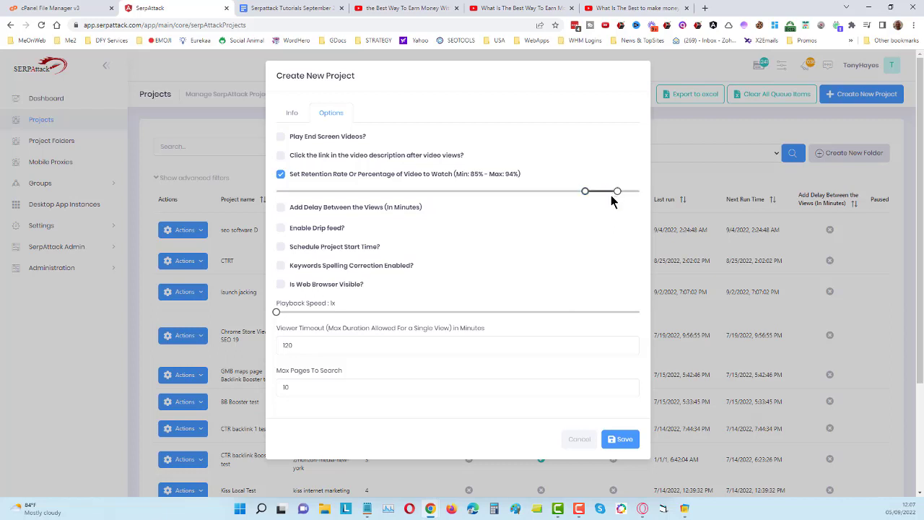
drag(587, 190, 563, 189)
click(617, 232)
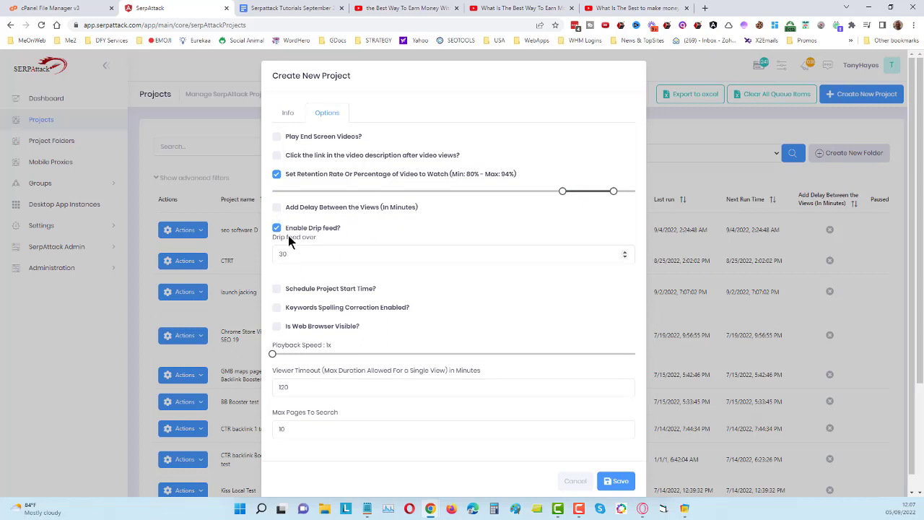
click(277, 229)
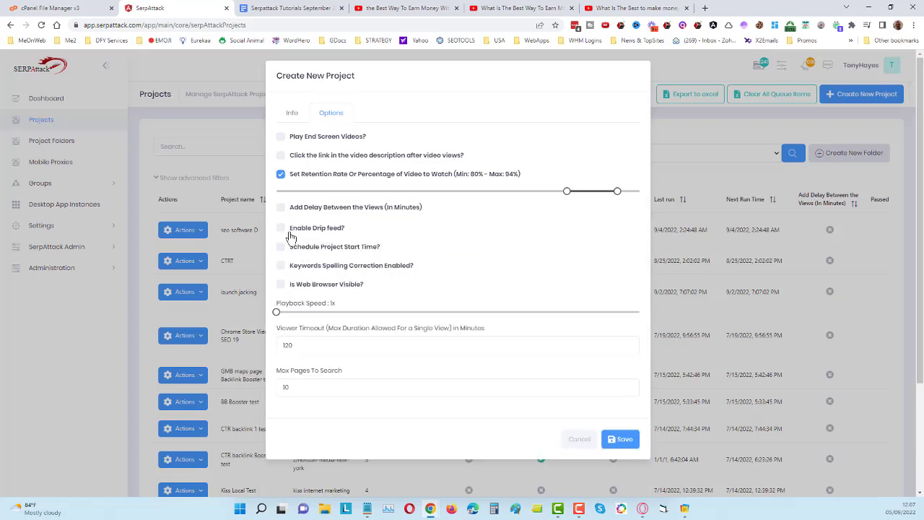
click(281, 228)
click(625, 260)
click(625, 258)
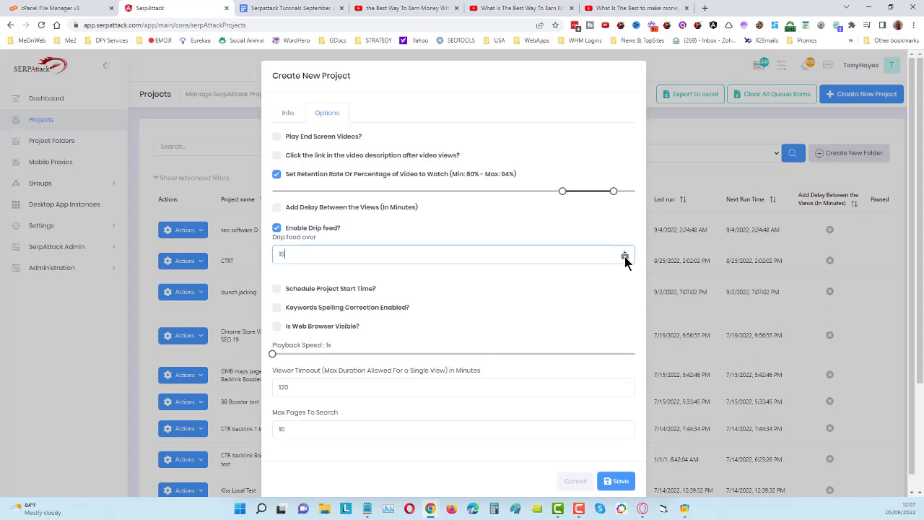
click(625, 250)
click(277, 229)
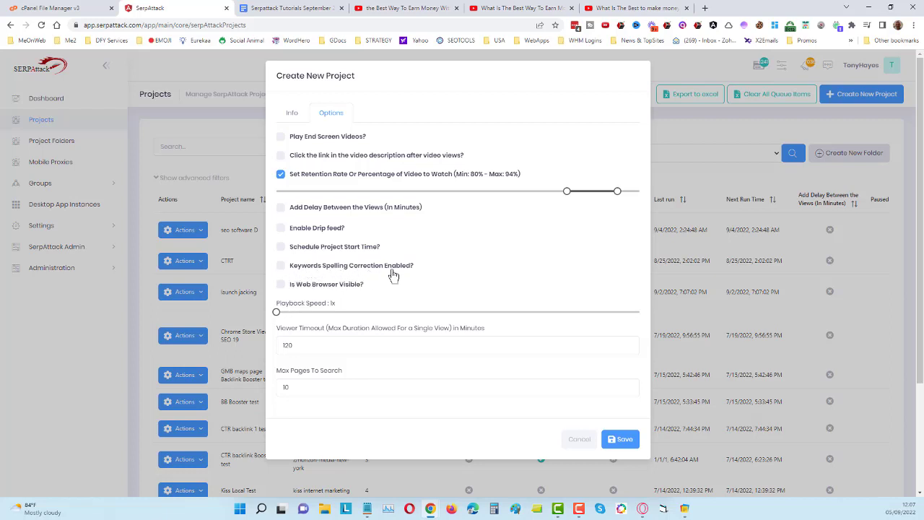
click(281, 265)
click(281, 266)
click(281, 265)
click(281, 265)
- Make the web browser visible, set the playback speed to 1.5x, and save the project
click(282, 288)
drag(275, 312, 462, 314)
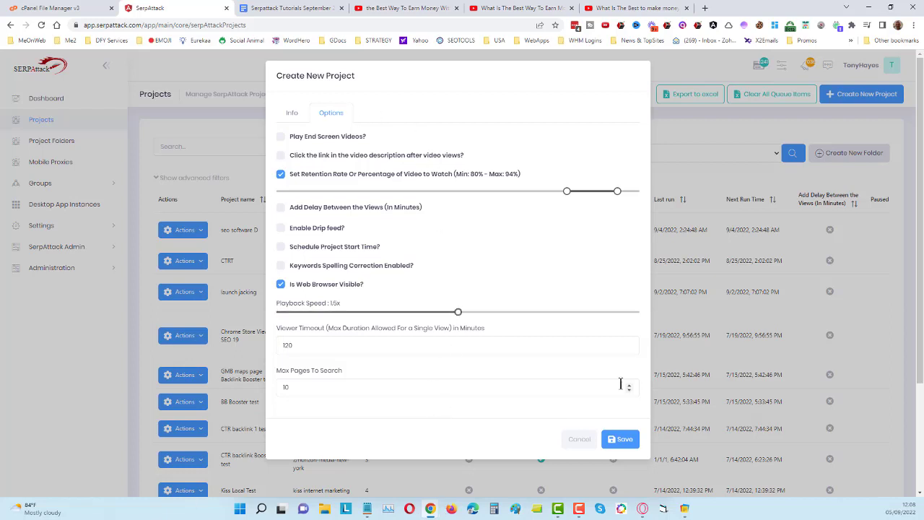
click(623, 440)
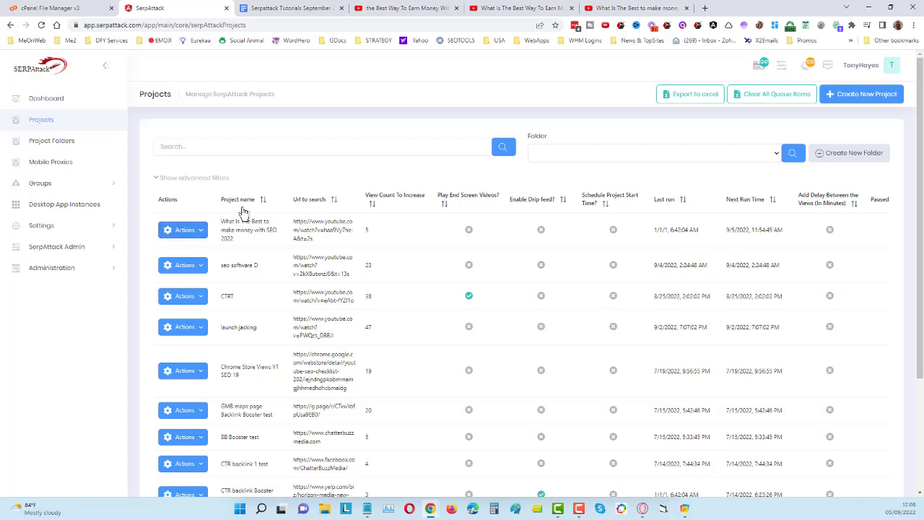
- View the new project "What Is The Best to make money with SEO 2022" and share it to the Daily Campaign Users group
click(193, 232)
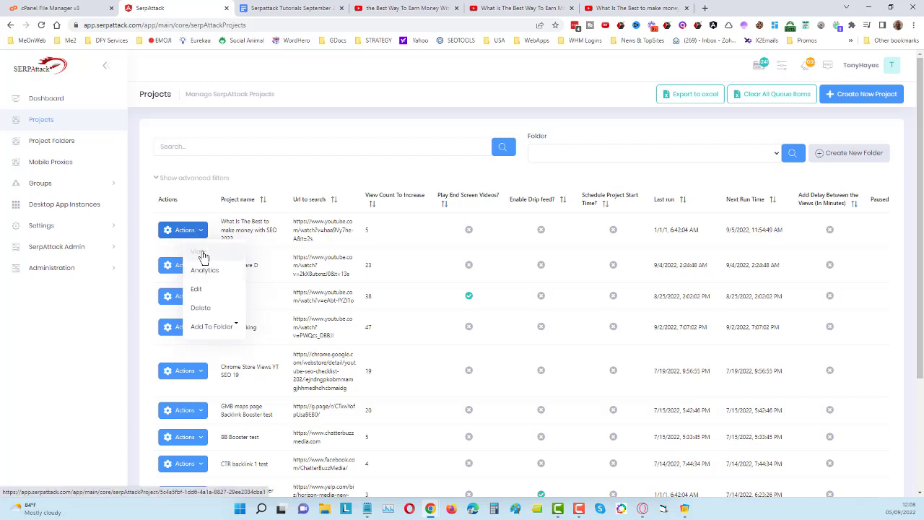
click(202, 254)
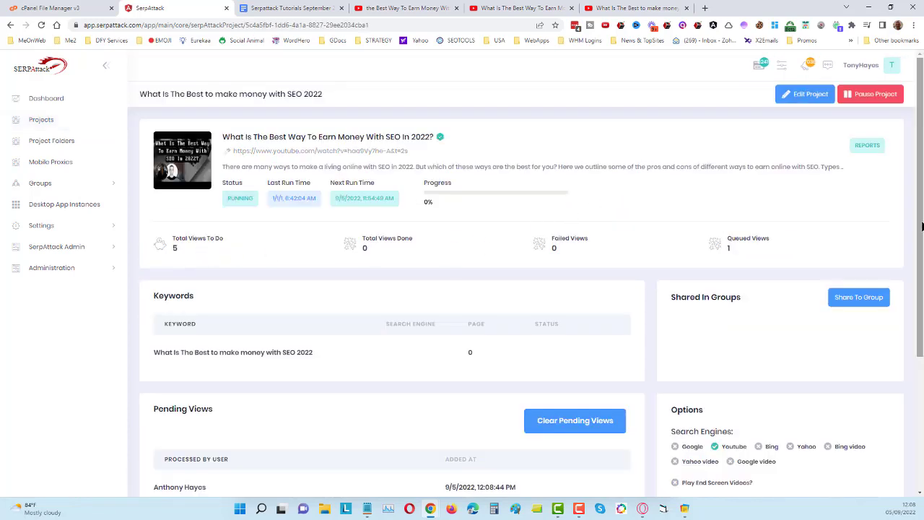
click(850, 301)
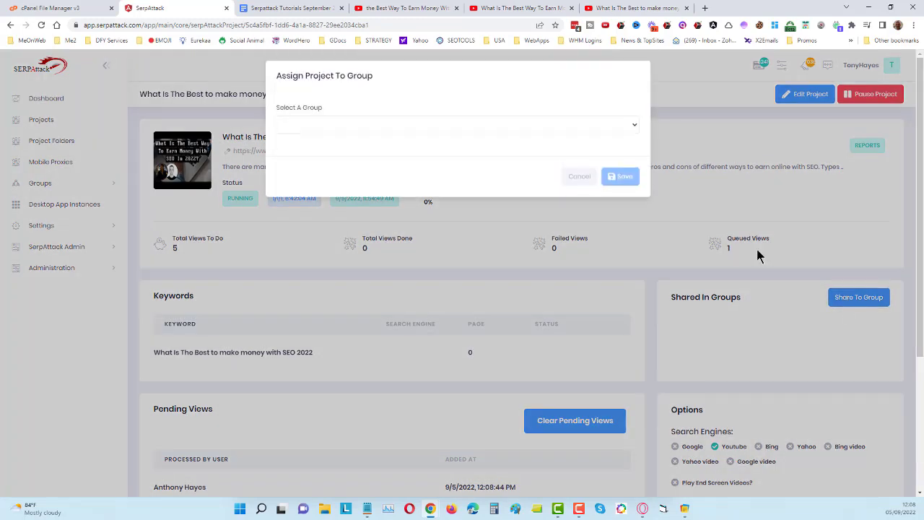
click(392, 126)
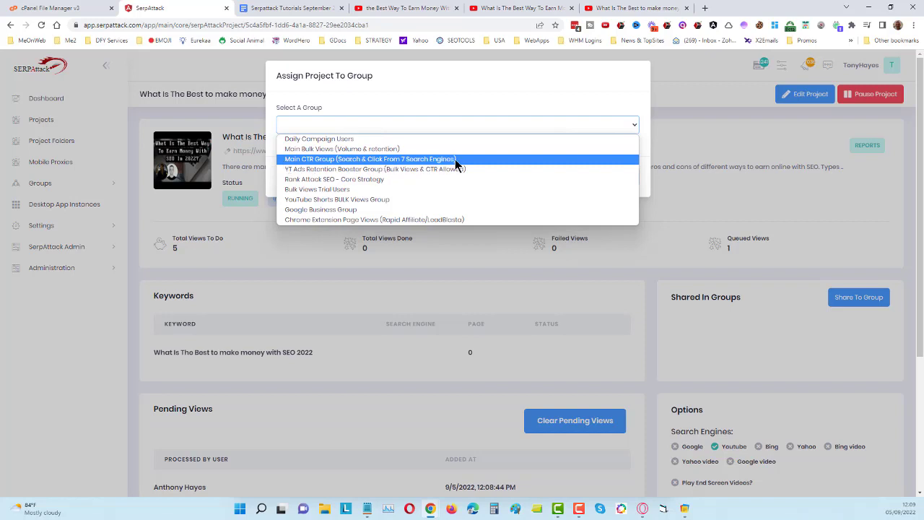
click(306, 141)
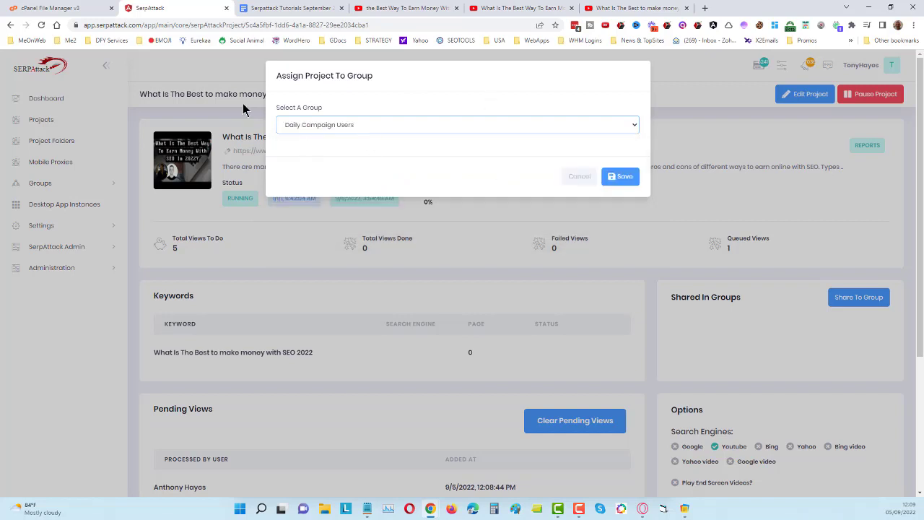
click(623, 177)
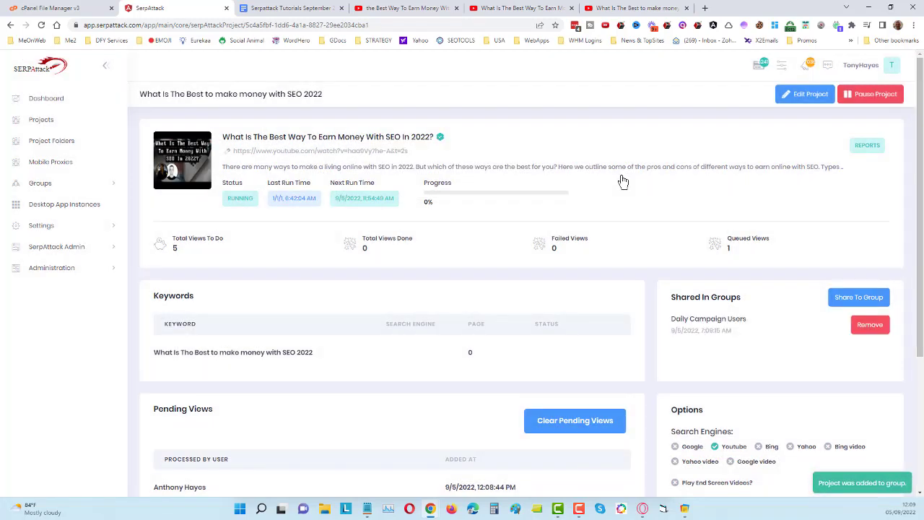